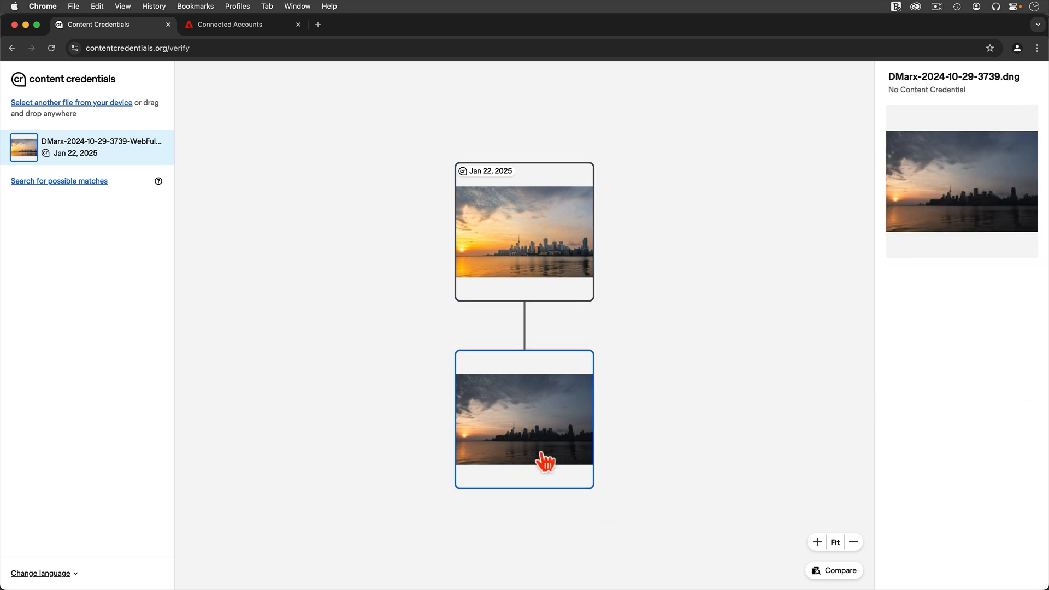
{"action": "scroll", "coordinate": [955, 420], "scroll_direction": "down", "scroll_amount": 5}
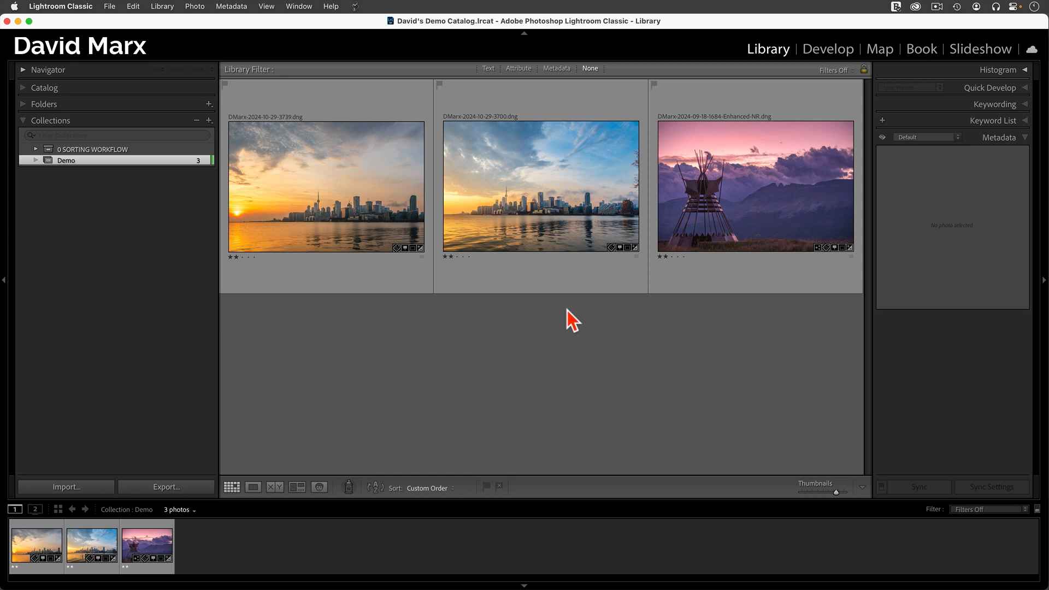
- Open the first skyline sunset photo for editing, compare it before and after side by side, and return to the grid of photos
{"action": "left_click", "coordinate": [361, 179]}
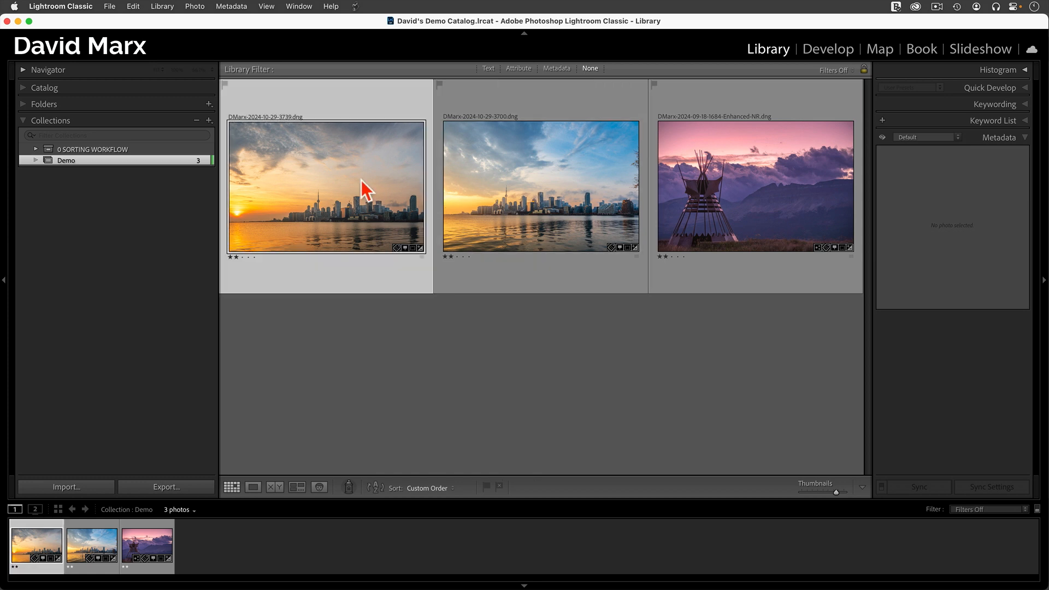
{"action": "key", "text": "e"}
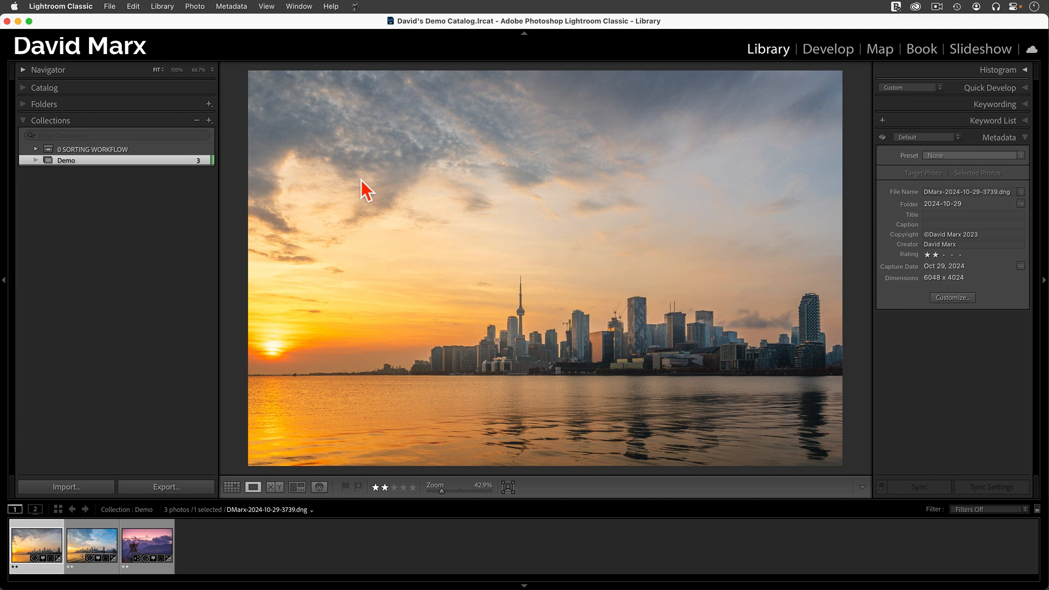
{"action": "key", "text": "d"}
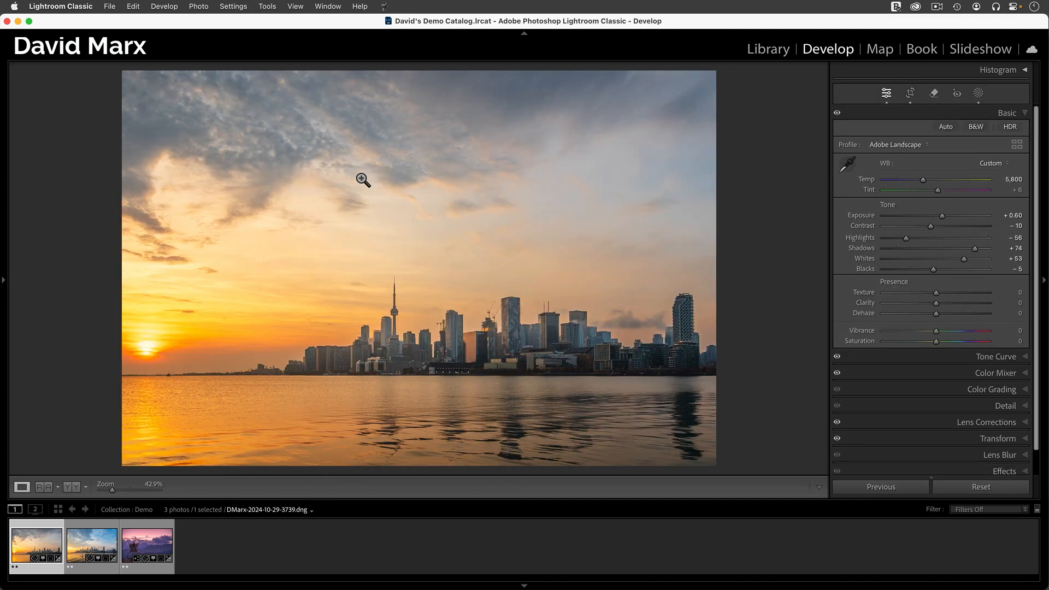
{"action": "key", "text": "y"}
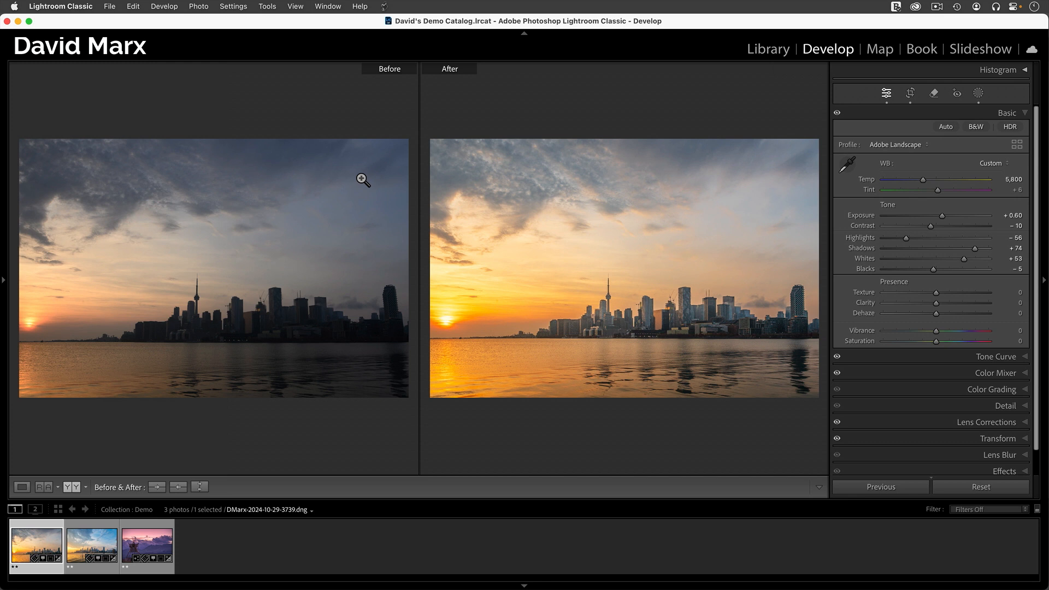
{"action": "key", "text": "g"}
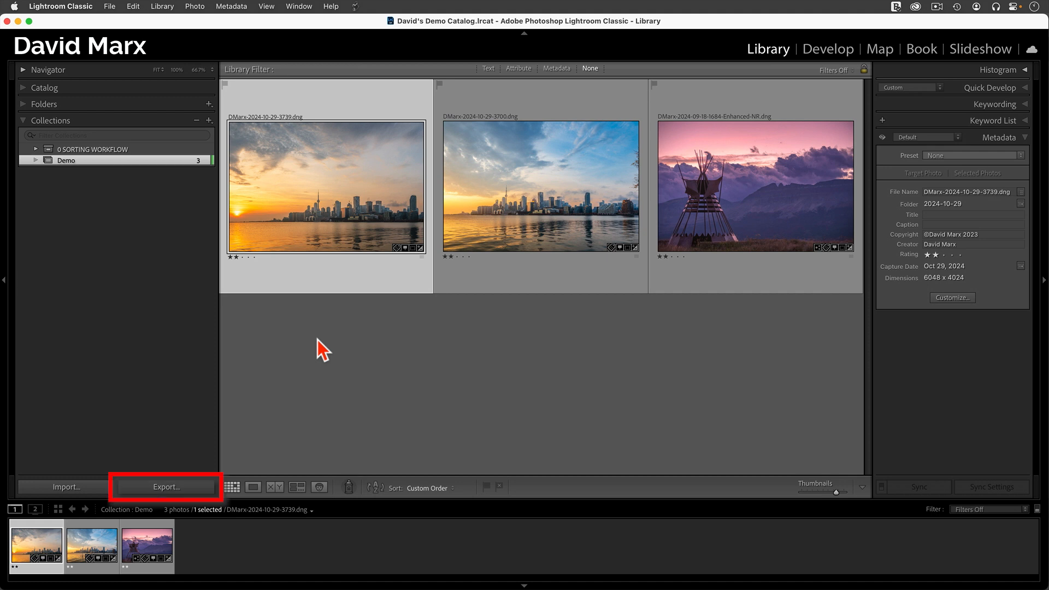
- Open the export settings for the selected photo, keep JPEG as the image format, and check the image sizing options
{"action": "left_click", "coordinate": [166, 487]}
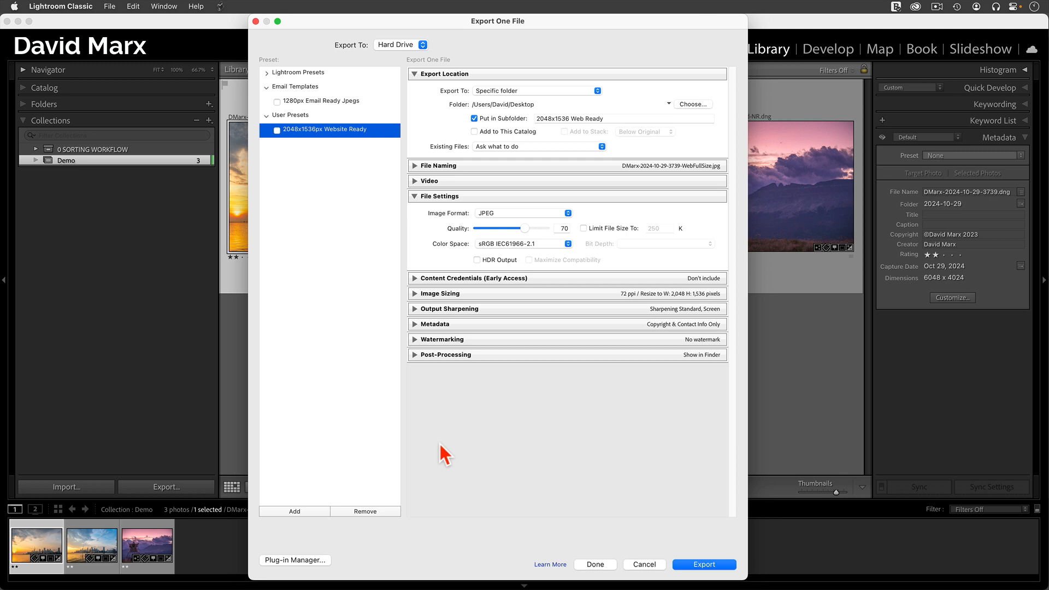
{"action": "left_click", "coordinate": [552, 214]}
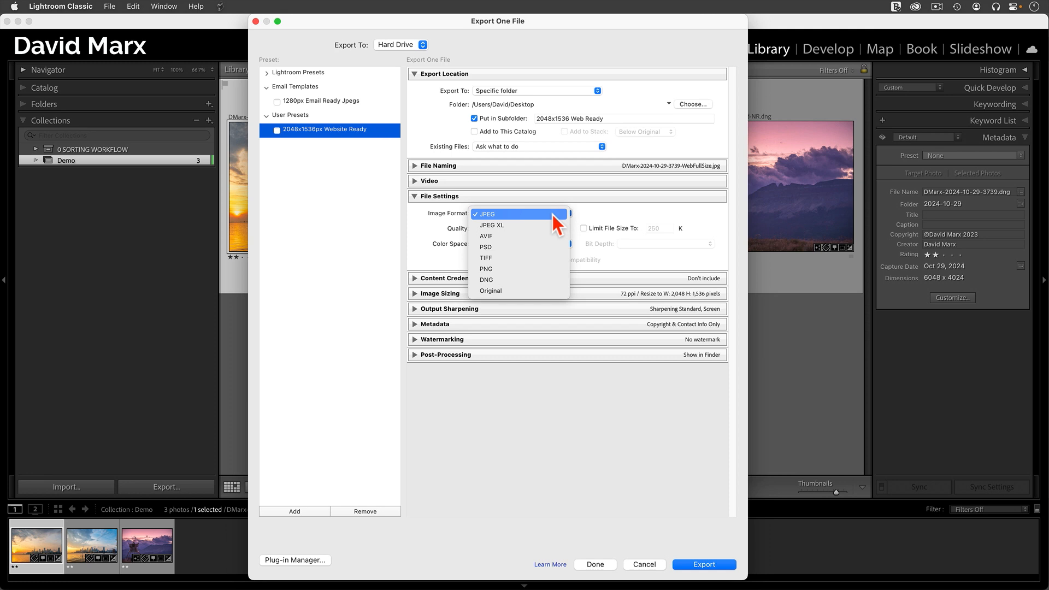
{"action": "left_click", "coordinate": [553, 215]}
{"action": "left_click", "coordinate": [524, 227]}
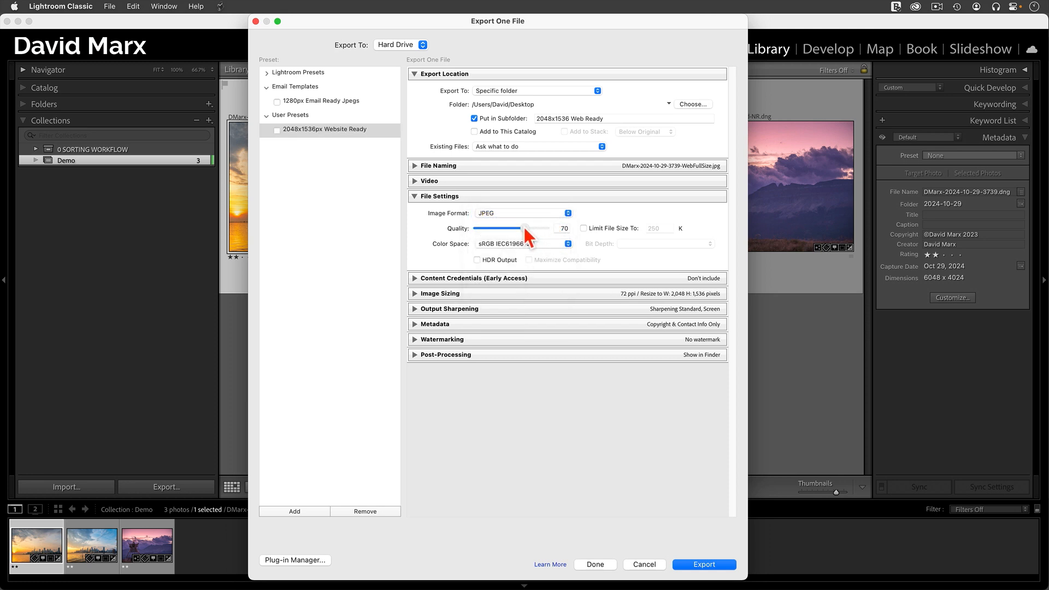
{"action": "left_click", "coordinate": [466, 295]}
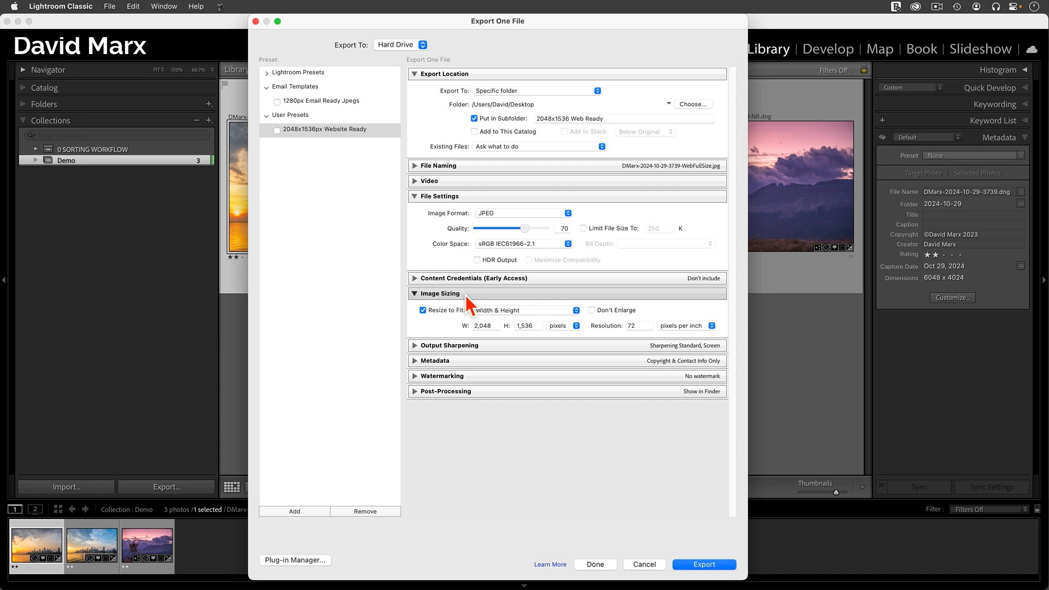
{"action": "left_click", "coordinate": [465, 295]}
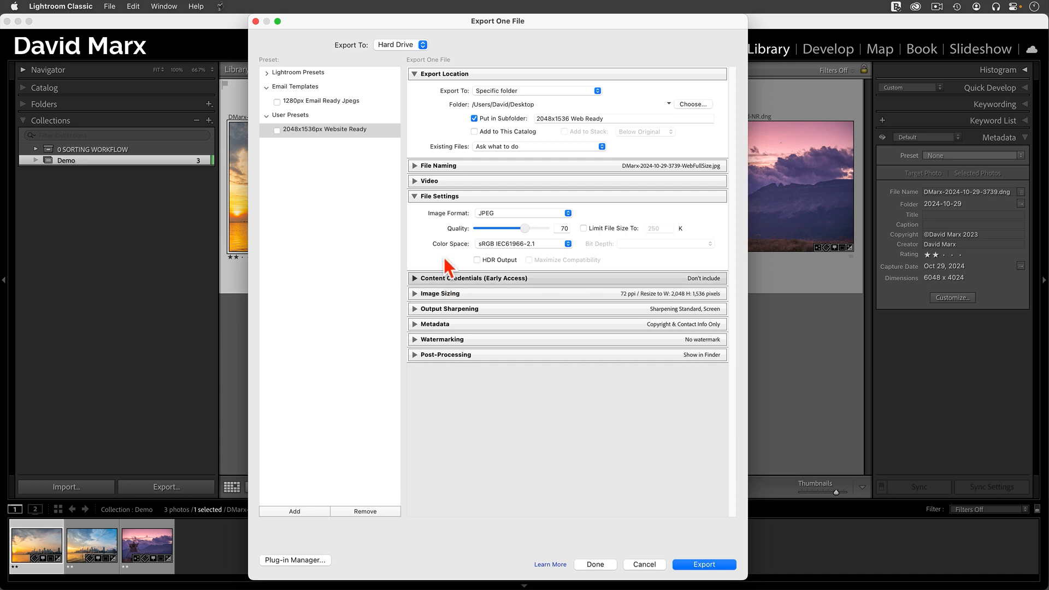
- Export the photo with Content Credentials set to Attach and publish to cloud, and preview the exported JPEG
{"action": "left_click", "coordinate": [410, 195]}
{"action": "left_click", "coordinate": [417, 136]}
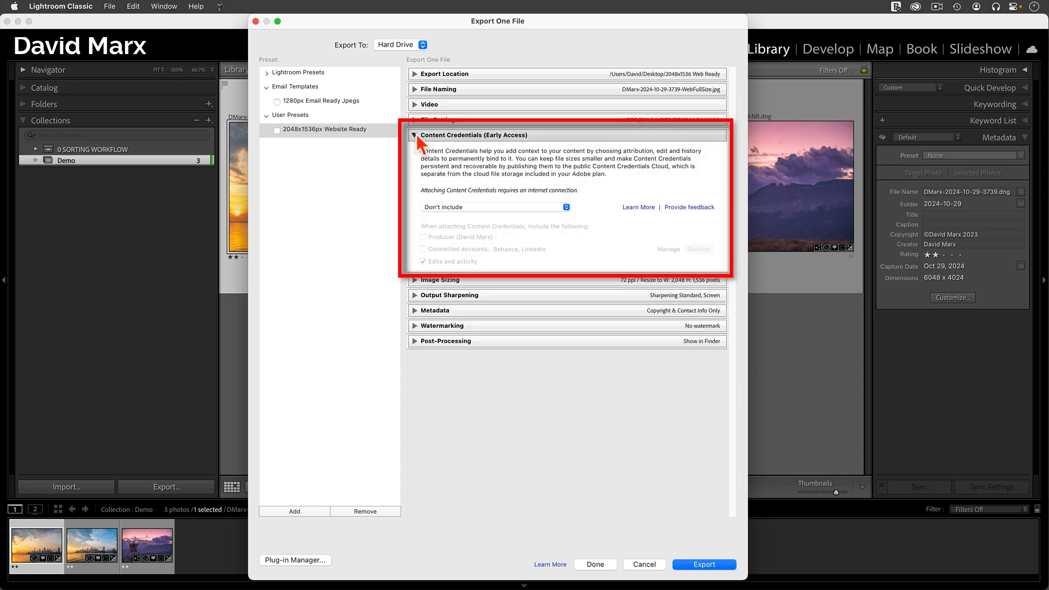
{"action": "left_click", "coordinate": [489, 207]}
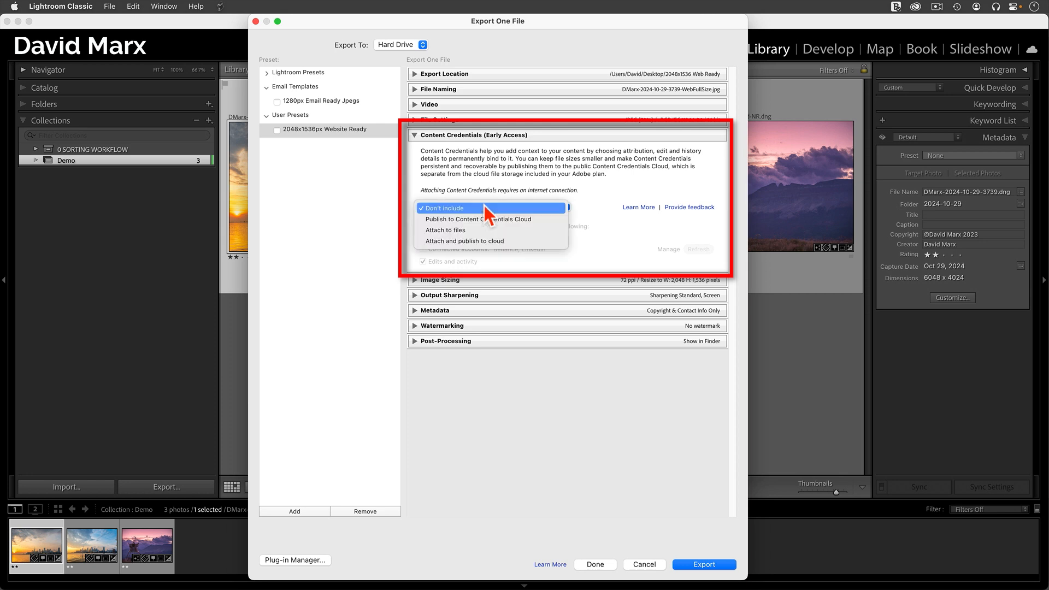
{"action": "left_click", "coordinate": [463, 244]}
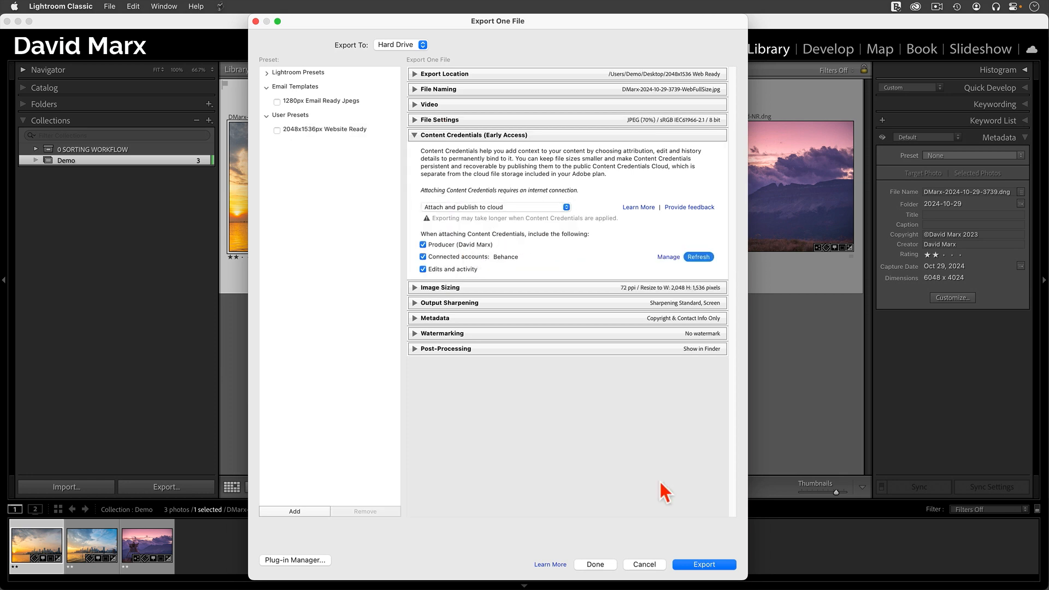
{"action": "left_click", "coordinate": [709, 567]}
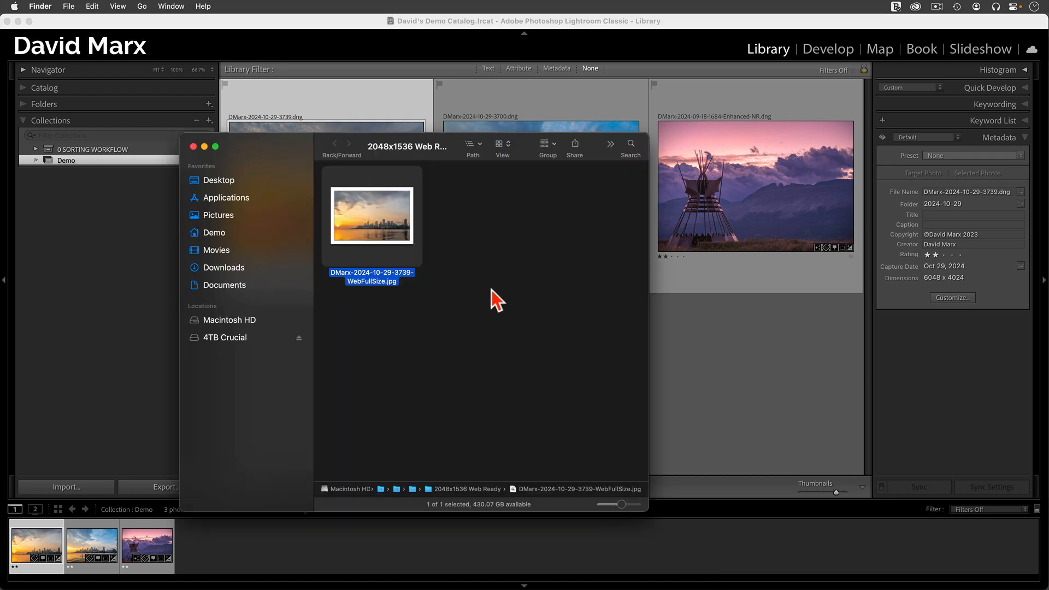
{"action": "key", "text": "space"}
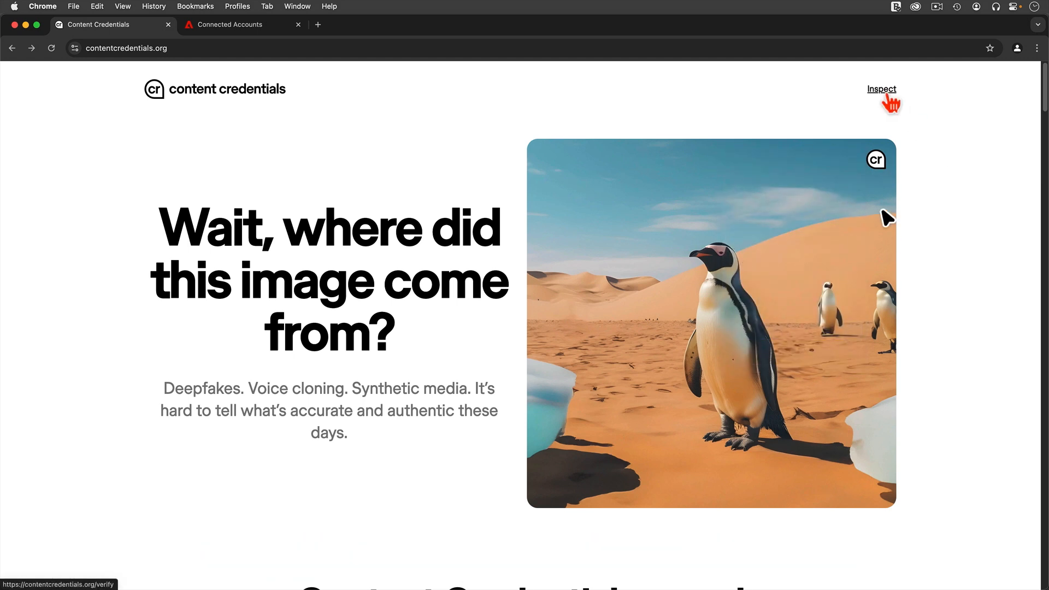
- Switch to Chrome and load the exported WebFullSize JPEG from the 2048x1536 Web Ready folder into the Content Credentials Inspect page
{"action": "left_click", "coordinate": [886, 96]}
{"action": "left_click", "coordinate": [709, 321]}
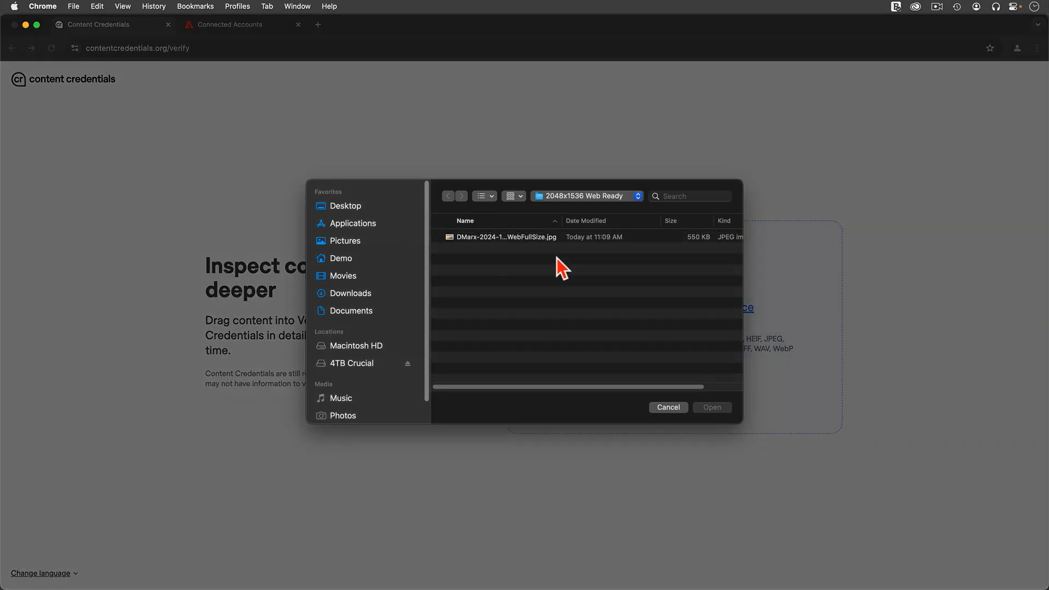
{"action": "left_click", "coordinate": [486, 238]}
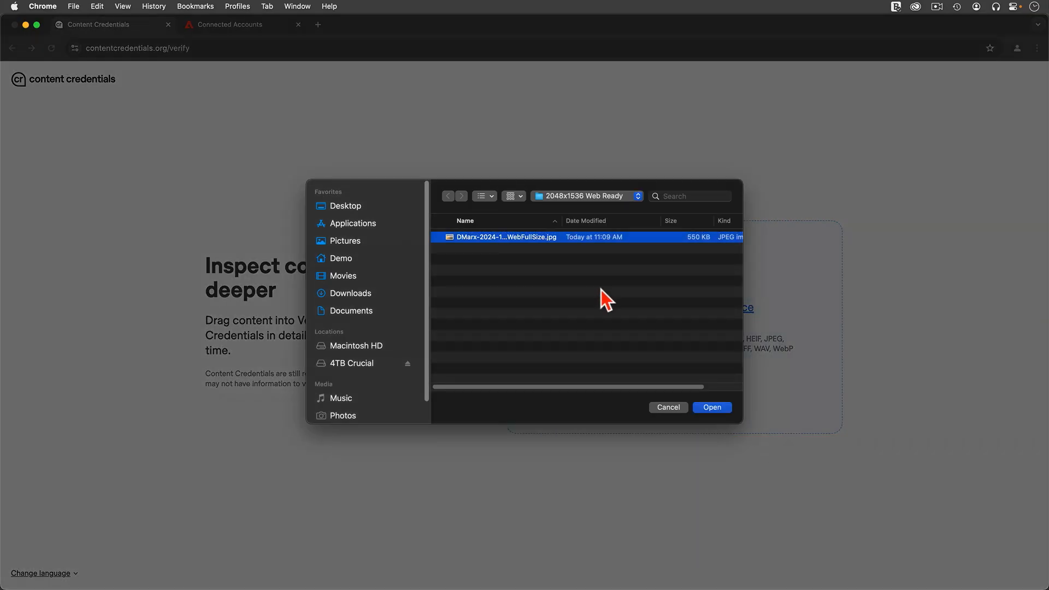
{"action": "left_click", "coordinate": [725, 410]}
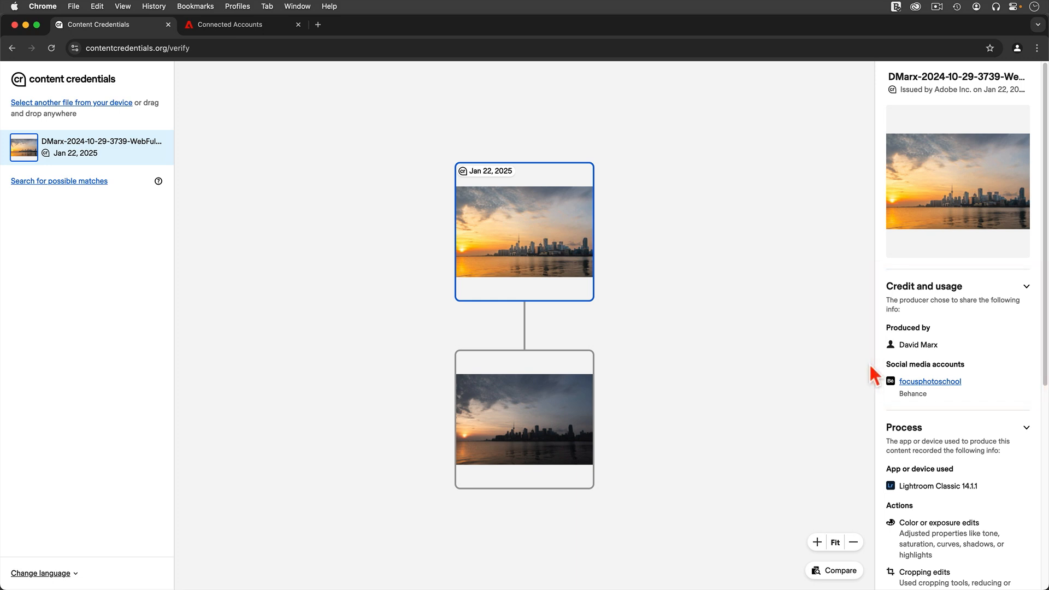
- Examine the original DNG's entry, and read through the recorded credit and process details of the exported image
{"action": "left_click", "coordinate": [543, 460]}
{"action": "left_click", "coordinate": [590, 298]}
{"action": "scroll", "coordinate": [955, 432], "scroll_direction": "down", "scroll_amount": 5}
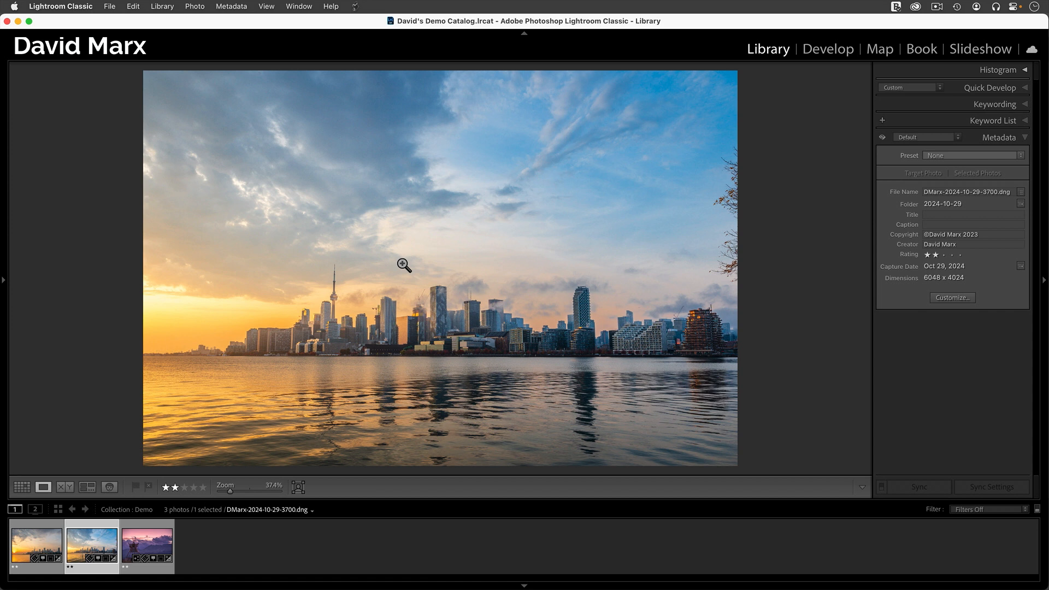
- Open the export settings for the second skyline photo, view Adobe's connected accounts page, and close its browser tabs
{"action": "key", "text": "F7"}
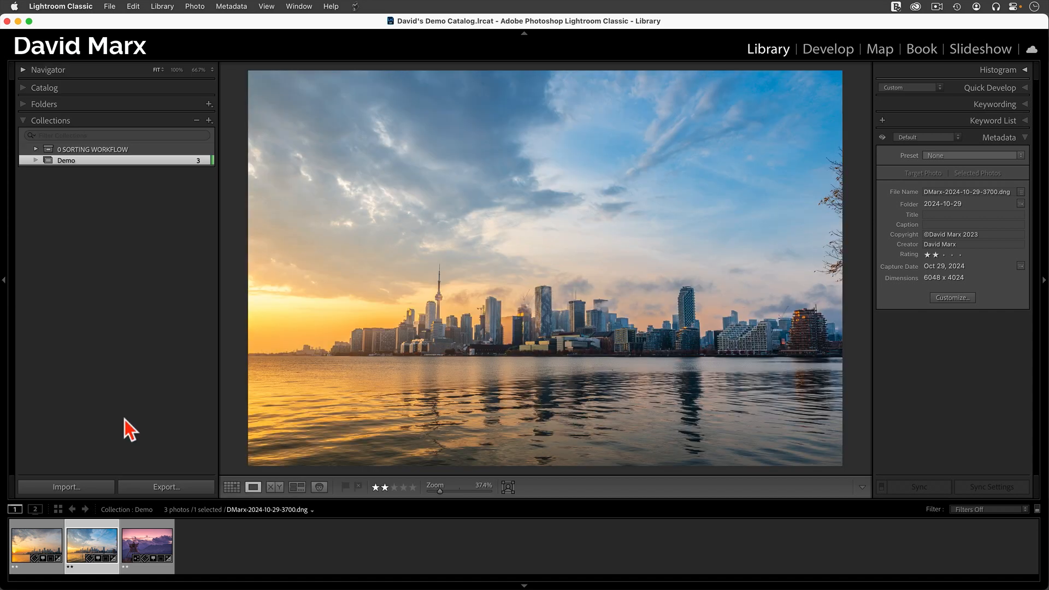
{"action": "left_click", "coordinate": [168, 488]}
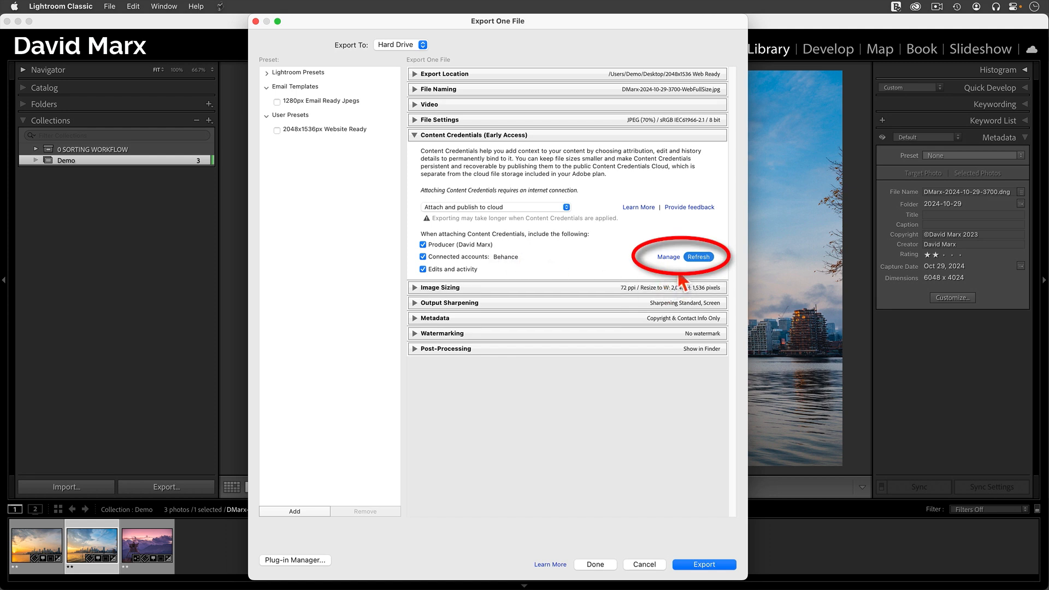
{"action": "left_click", "coordinate": [668, 256]}
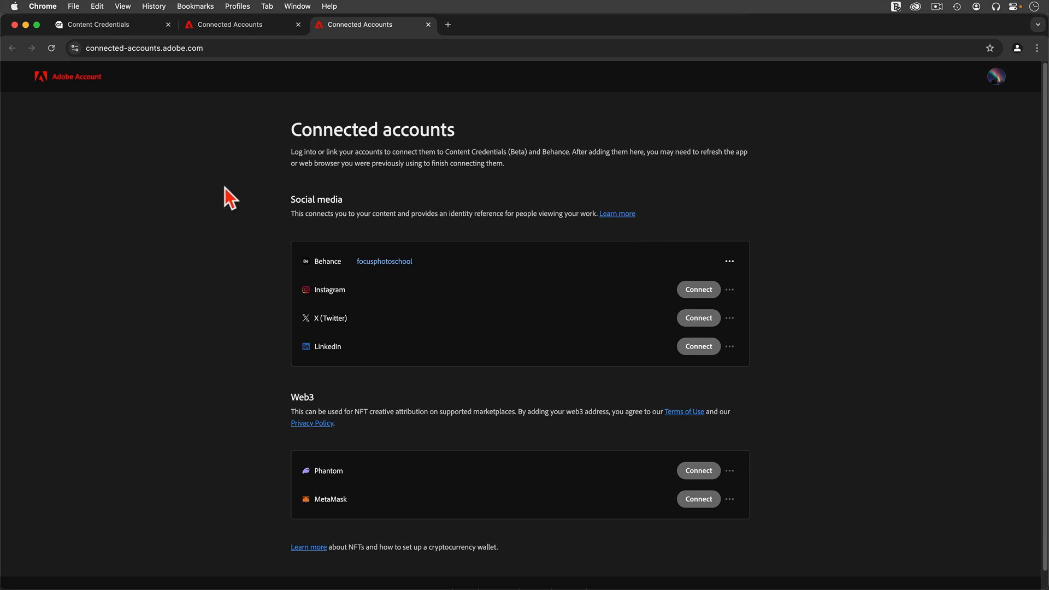
{"action": "left_click", "coordinate": [428, 25]}
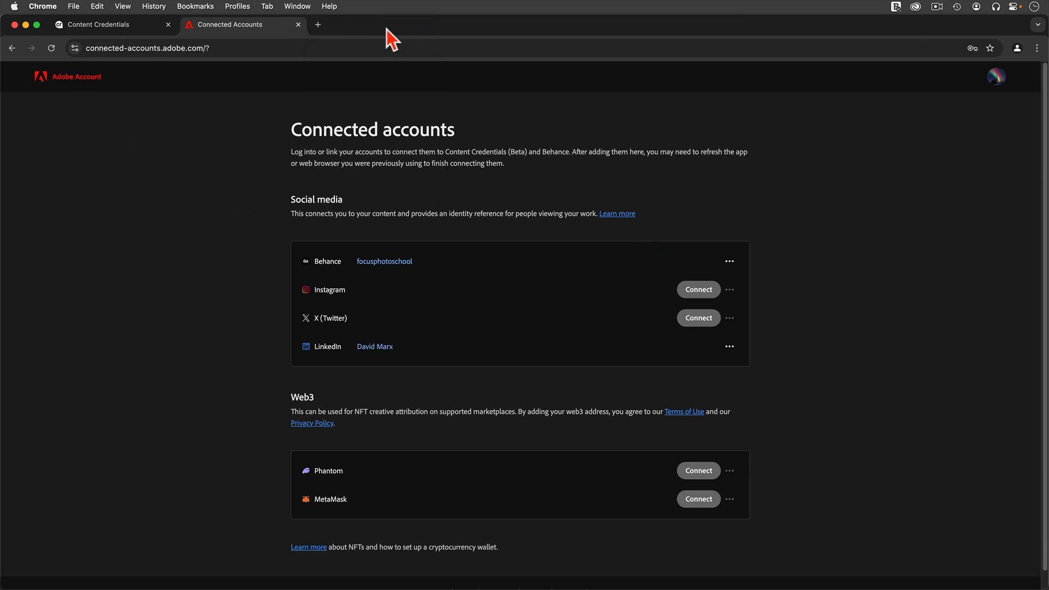
{"action": "left_click", "coordinate": [297, 25]}
{"action": "left_click", "coordinate": [25, 25]}
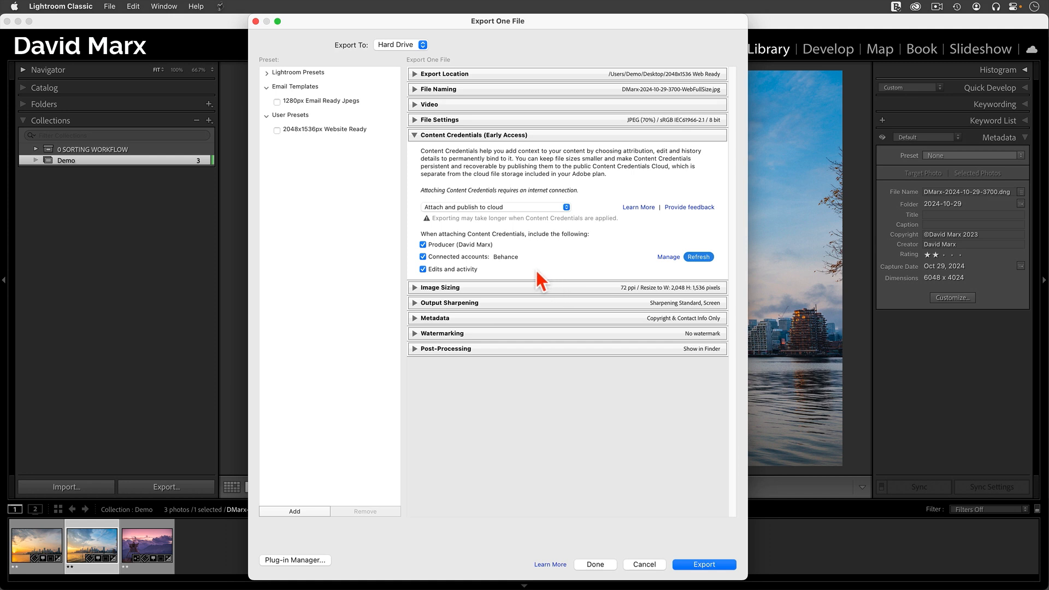
- Update the 1280px Email Ready Jpegs preset with Content Credentials set to Attach and publish to cloud, and export the photo with it
{"action": "left_click", "coordinate": [322, 102]}
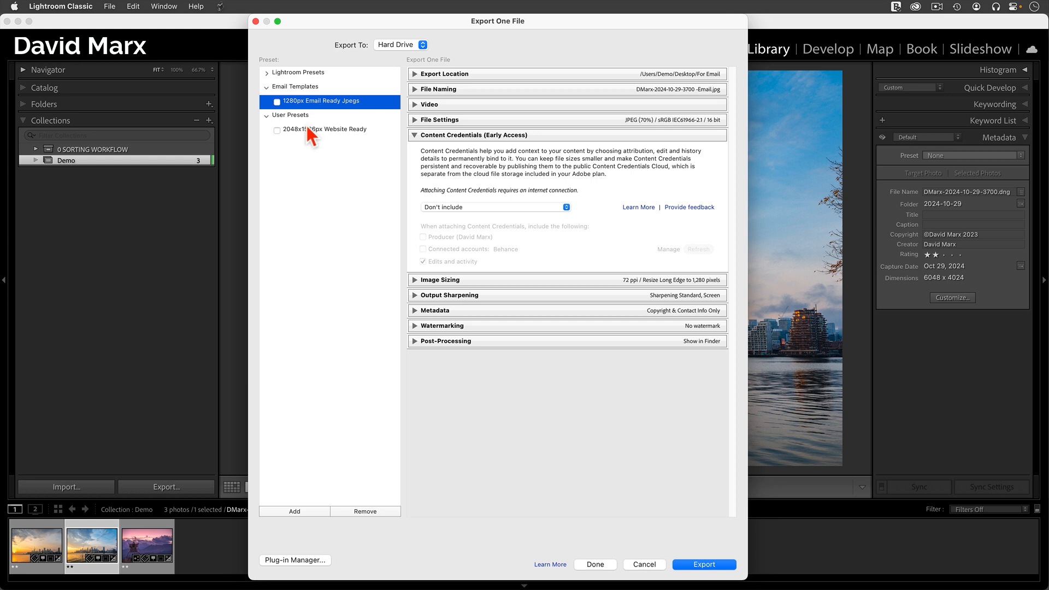
{"action": "left_click", "coordinate": [507, 207]}
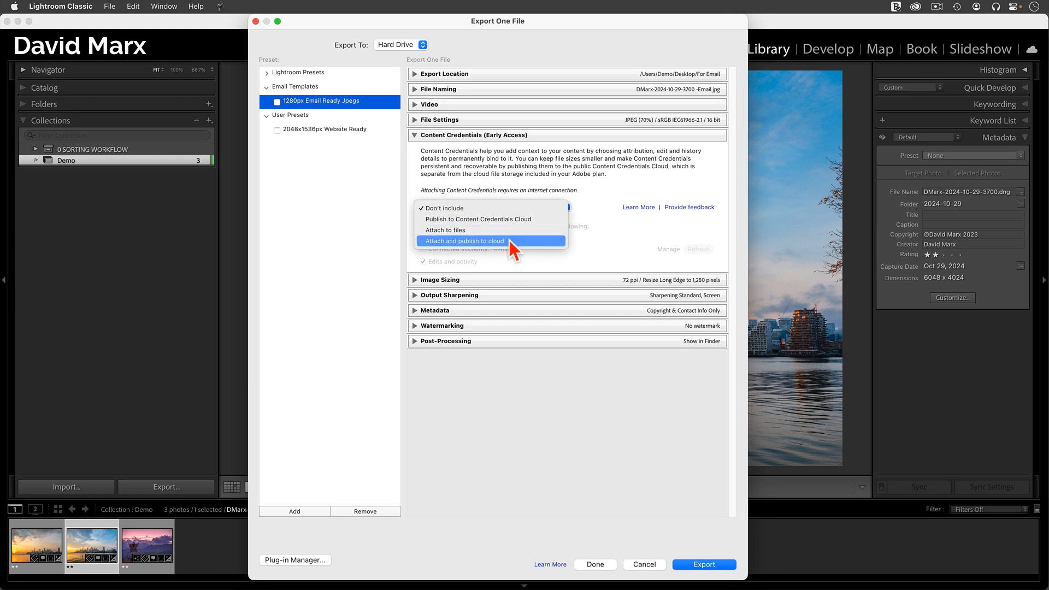
{"action": "left_click", "coordinate": [508, 241]}
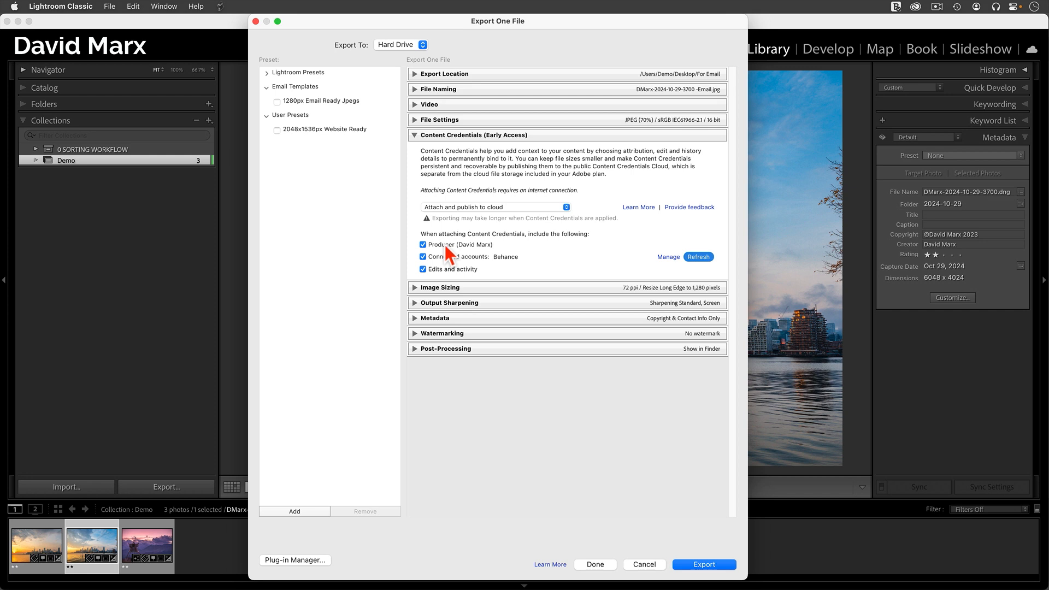
{"action": "right_click", "coordinate": [338, 109]}
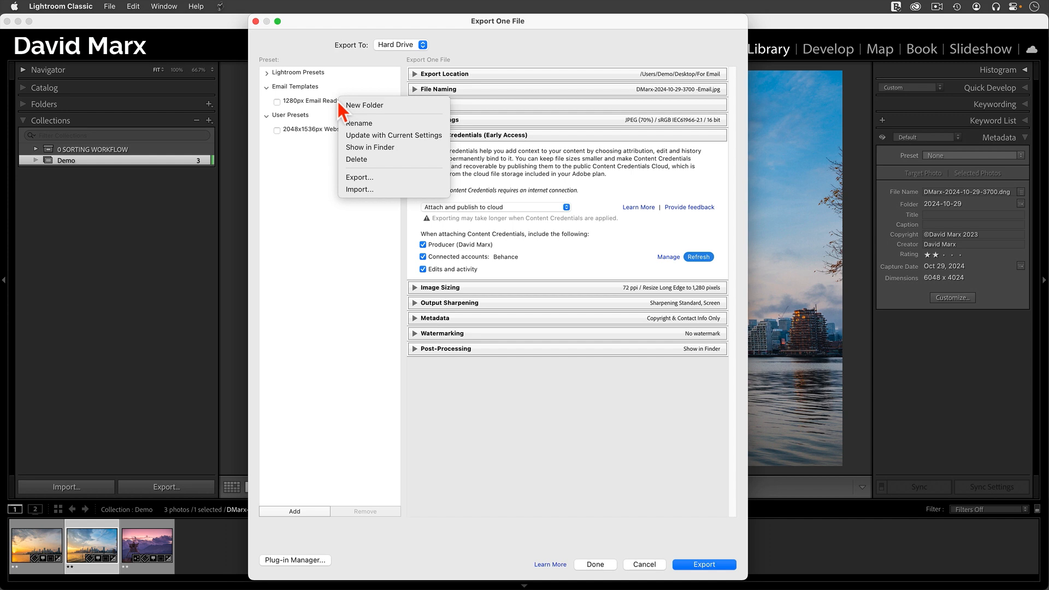
{"action": "left_click", "coordinate": [364, 136]}
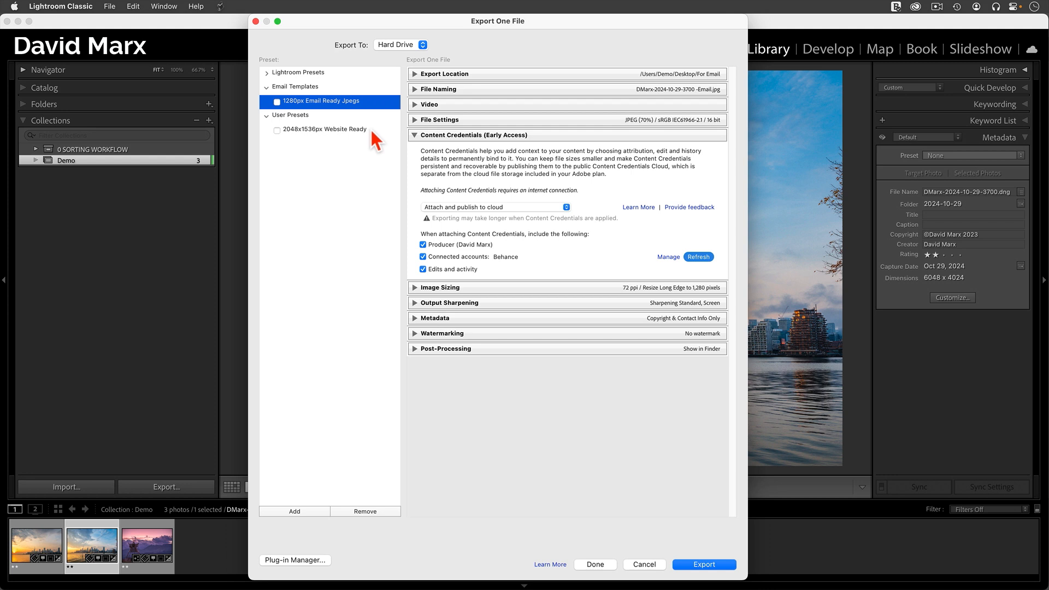
{"action": "left_click", "coordinate": [705, 563]}
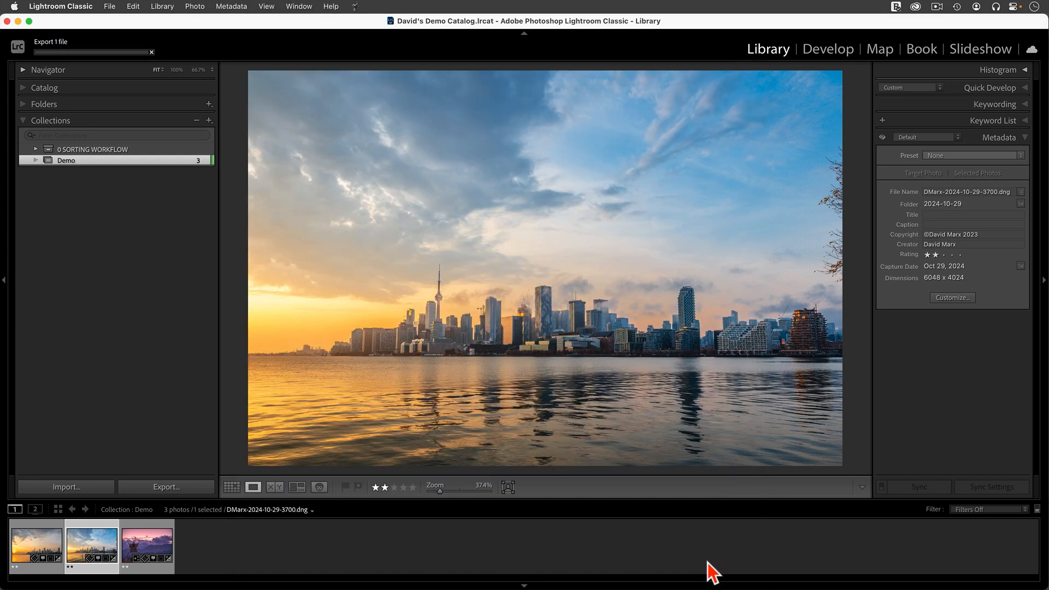
- Try to update the 2048x1536px Website Ready preset with the current export settings, and close the export dialog without exporting
{"action": "left_click", "coordinate": [158, 487]}
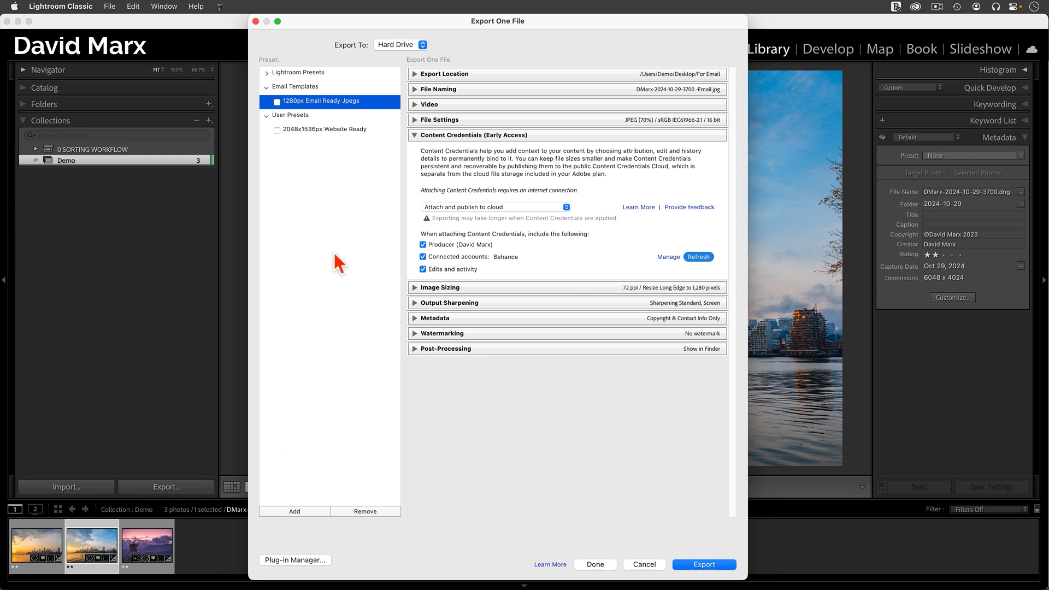
{"action": "right_click", "coordinate": [342, 128]}
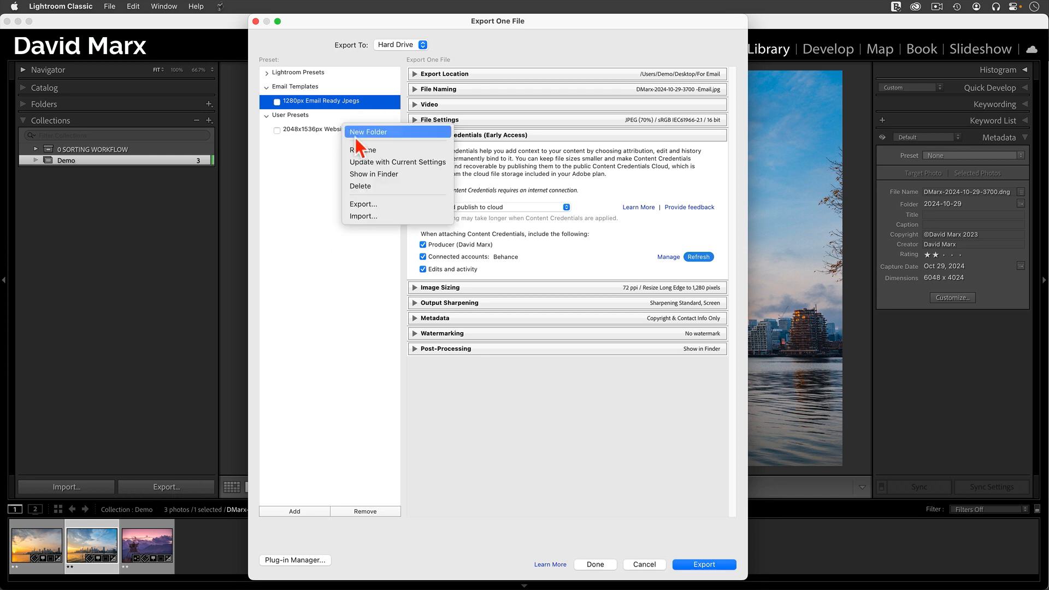
{"action": "left_click", "coordinate": [366, 161]}
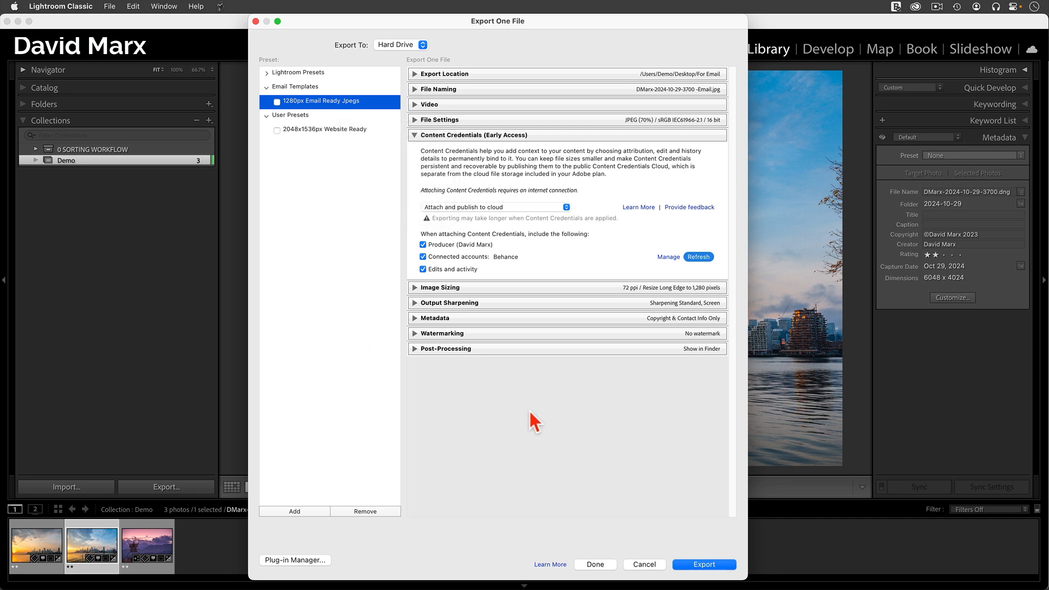
{"action": "left_click", "coordinate": [645, 564]}
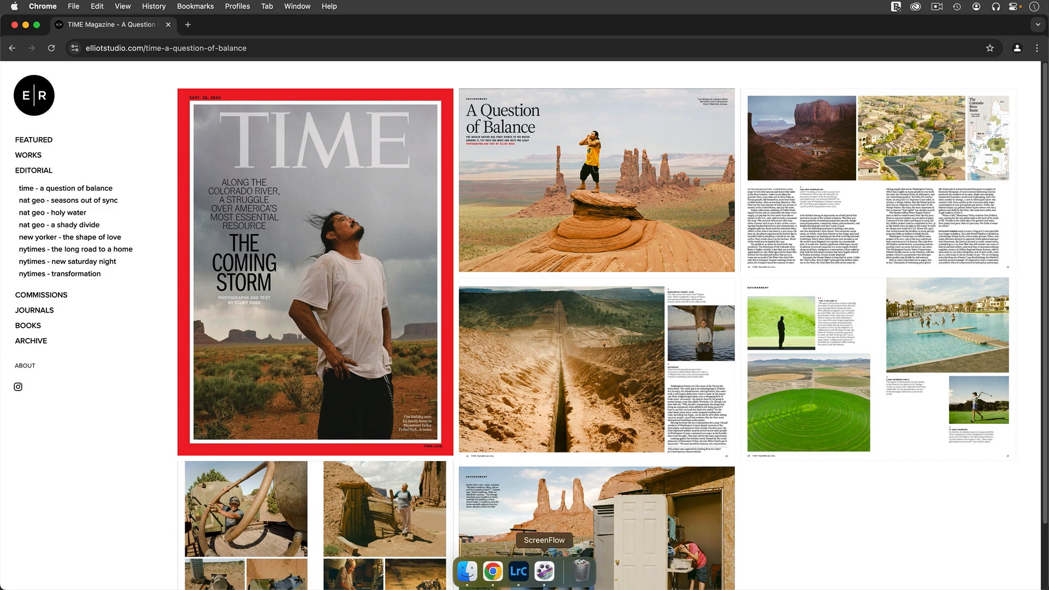
- Switch to Lightroom Classic and export the purple-sky mountain photo with the 1280px Email Ready Jpegs preset and its Content Credentials settings
{"action": "left_click", "coordinate": [517, 571]}
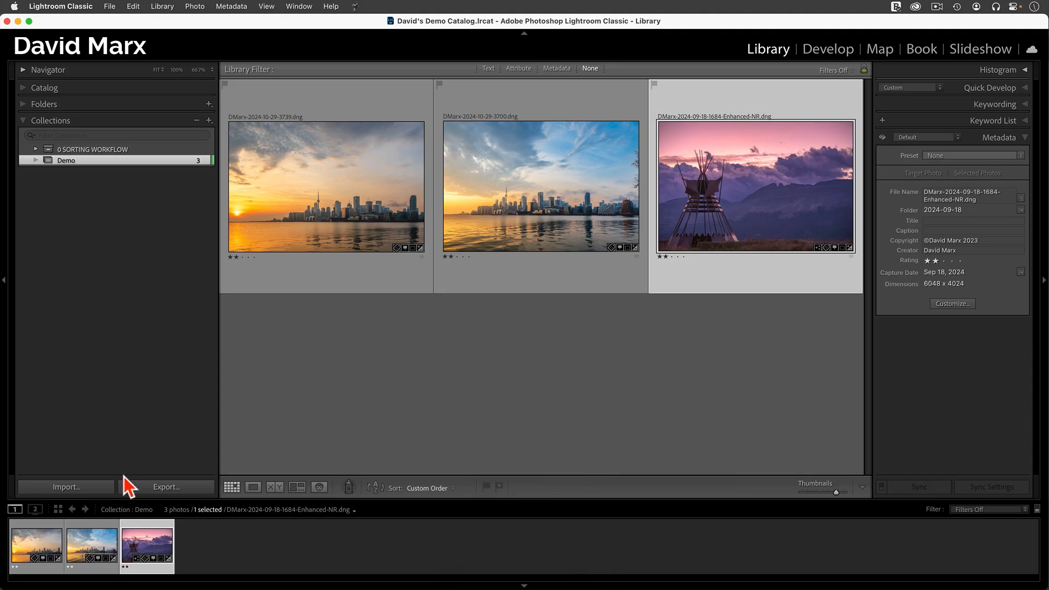
{"action": "left_click", "coordinate": [166, 487]}
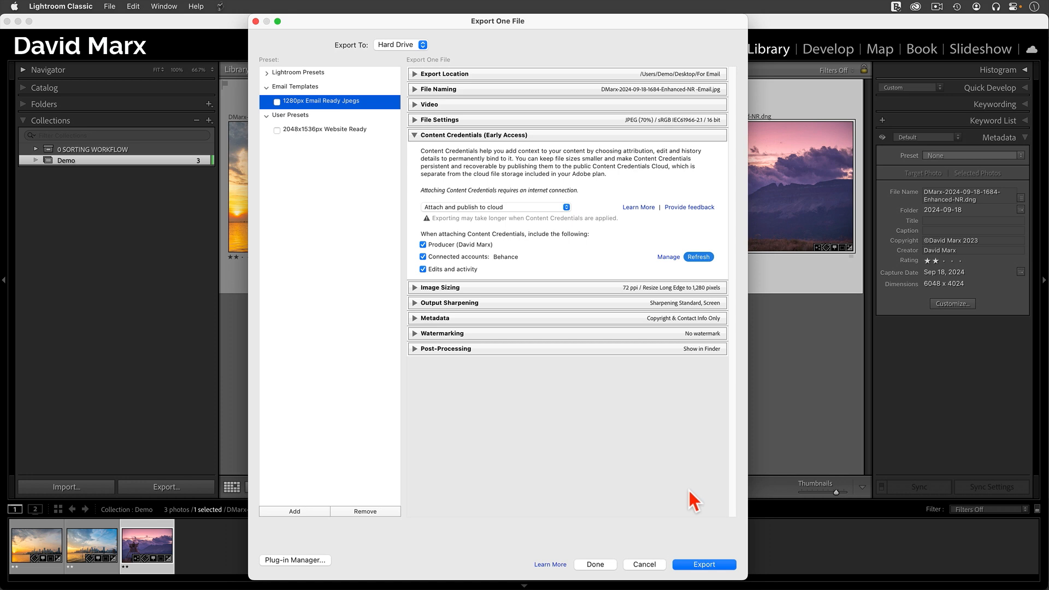
{"action": "left_click", "coordinate": [705, 565]}
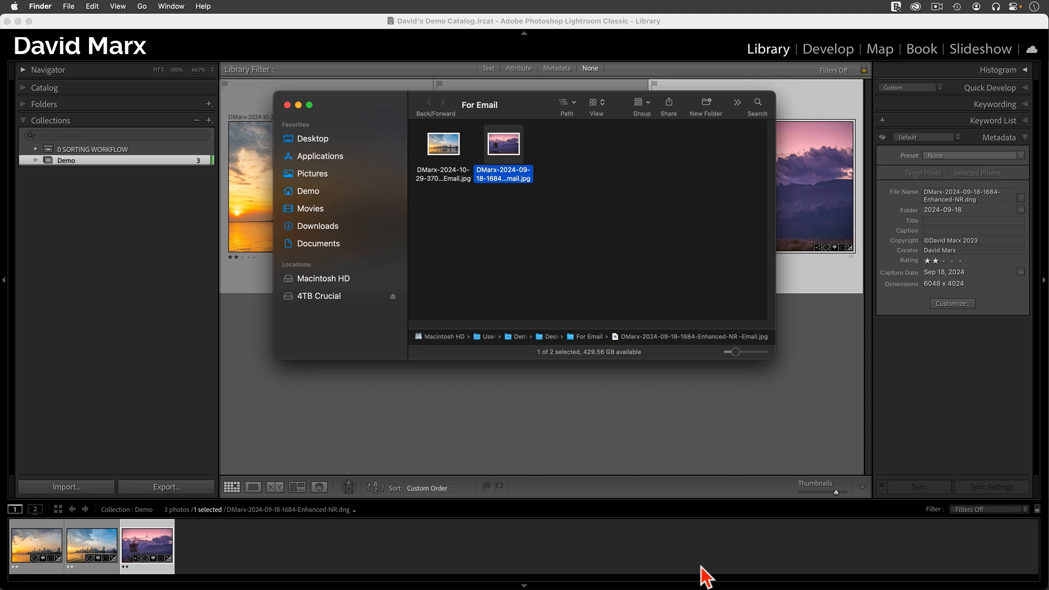
- Load the exported purple-sky JPEG from the For Email folder into the contentcredentials.org inspector, and read its summary, credit and process details
{"action": "mouse_move", "coordinate": [467, 579]}
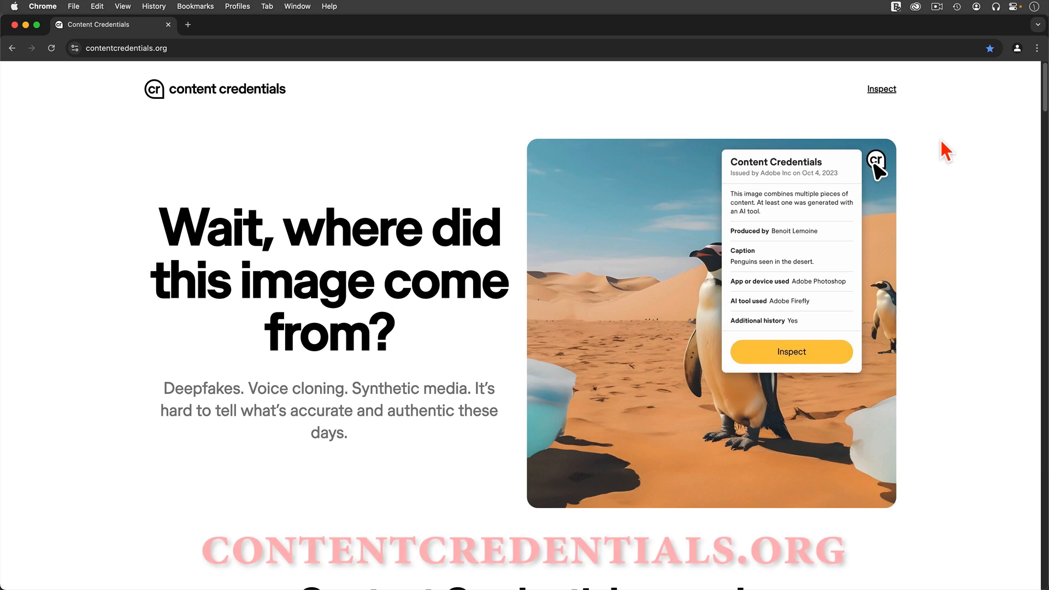
{"action": "left_click", "coordinate": [882, 90]}
{"action": "left_click", "coordinate": [694, 315]}
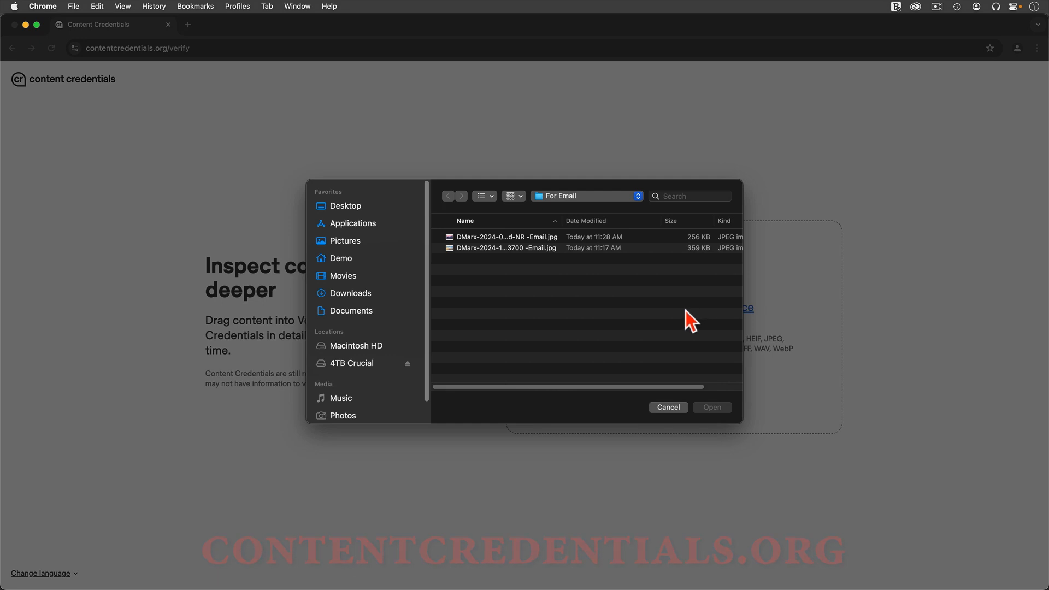
{"action": "left_click", "coordinate": [529, 238]}
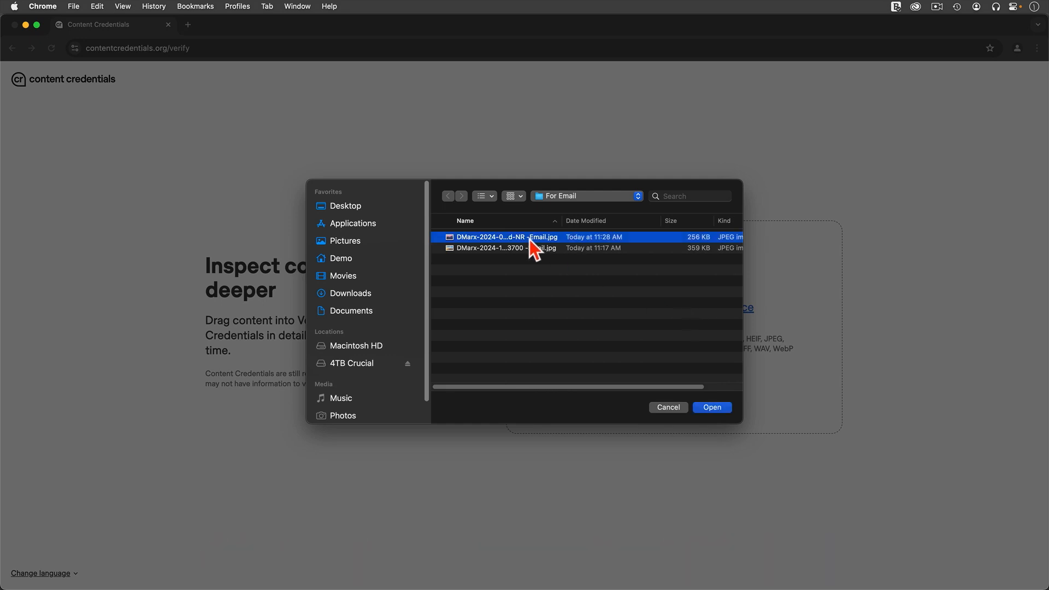
{"action": "left_click", "coordinate": [722, 408]}
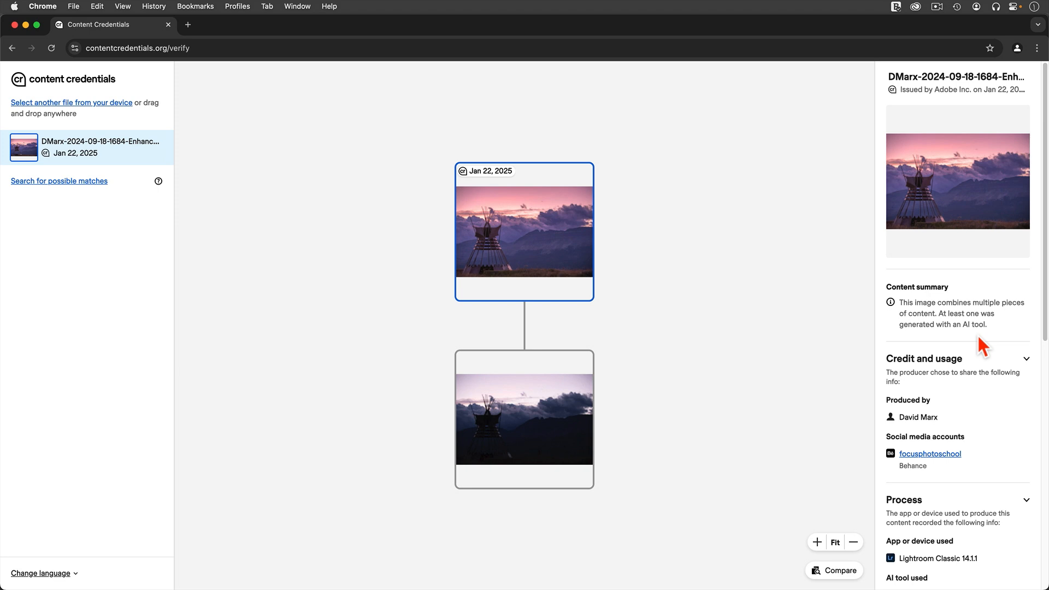
{"action": "scroll", "coordinate": [983, 347], "scroll_direction": "down", "scroll_amount": 10}
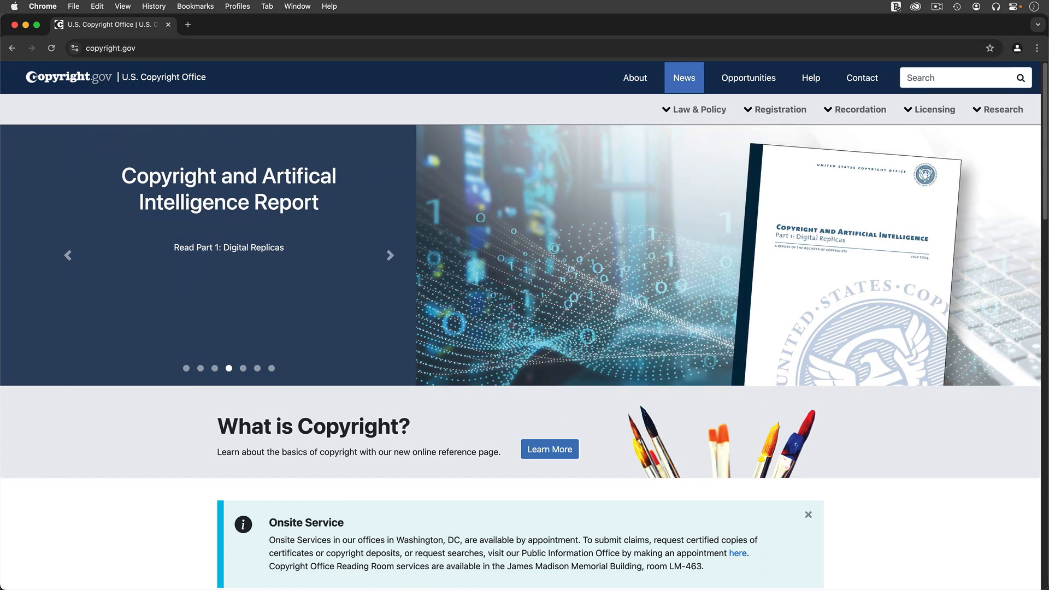
- Open the page about registering photographs on the U.S. Copyright Office website
{"action": "left_click", "coordinate": [775, 110]}
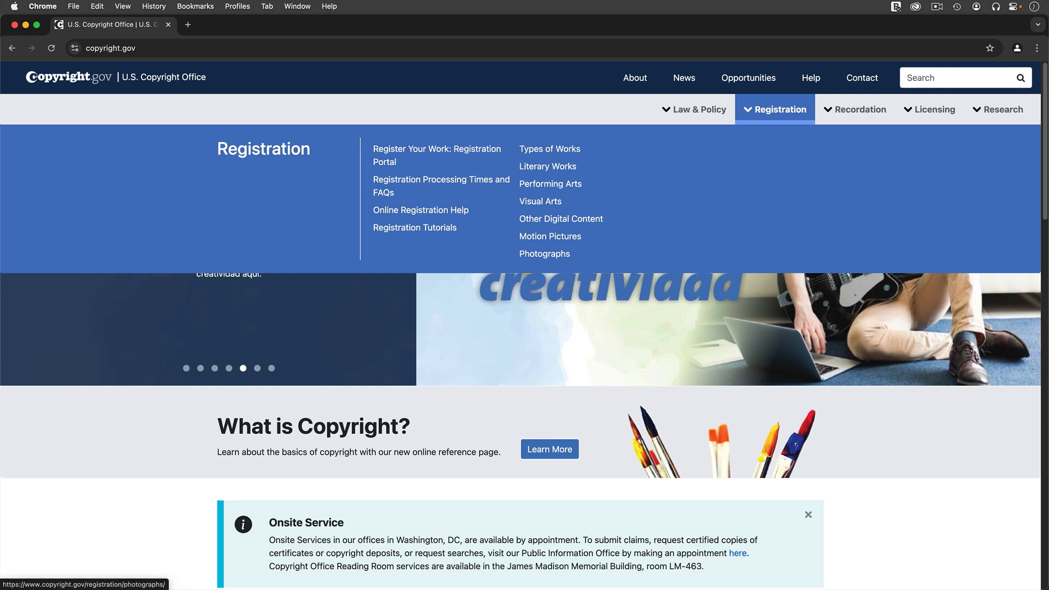
{"action": "left_click", "coordinate": [562, 253]}
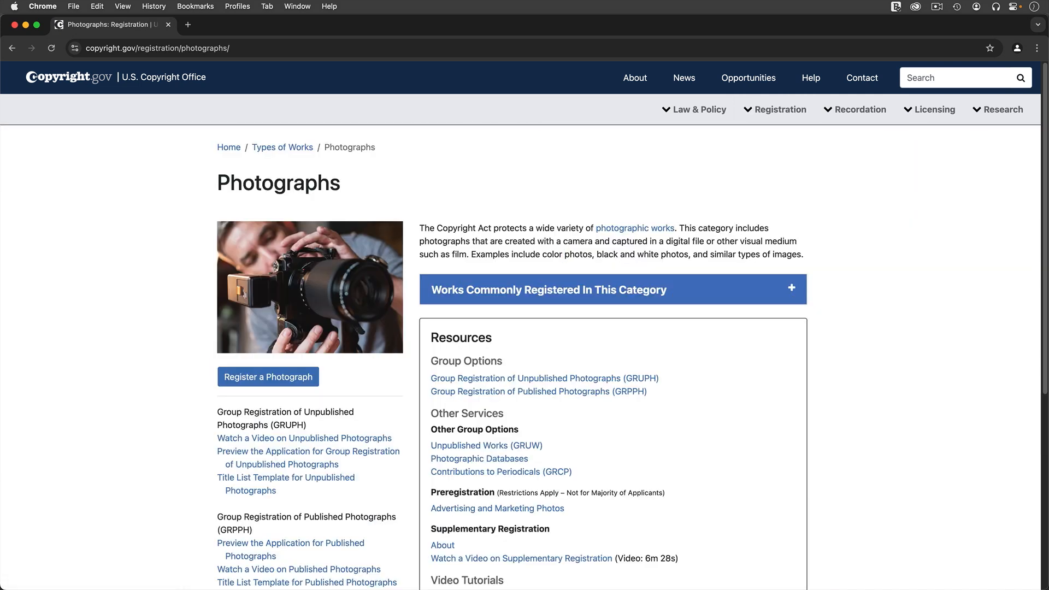